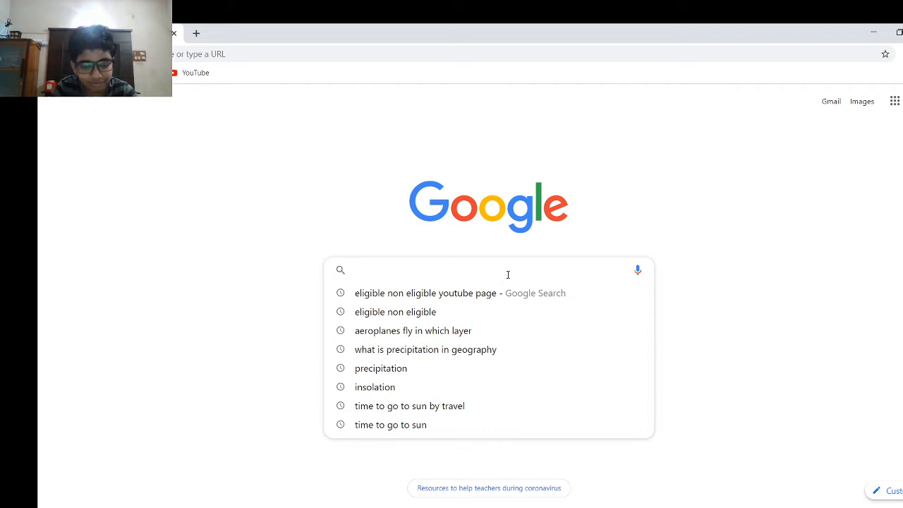
Step: Search the web for "free youtube thumbnail maker" and start a blank YouTube Thumbnail design from Canva's result
type("free you")
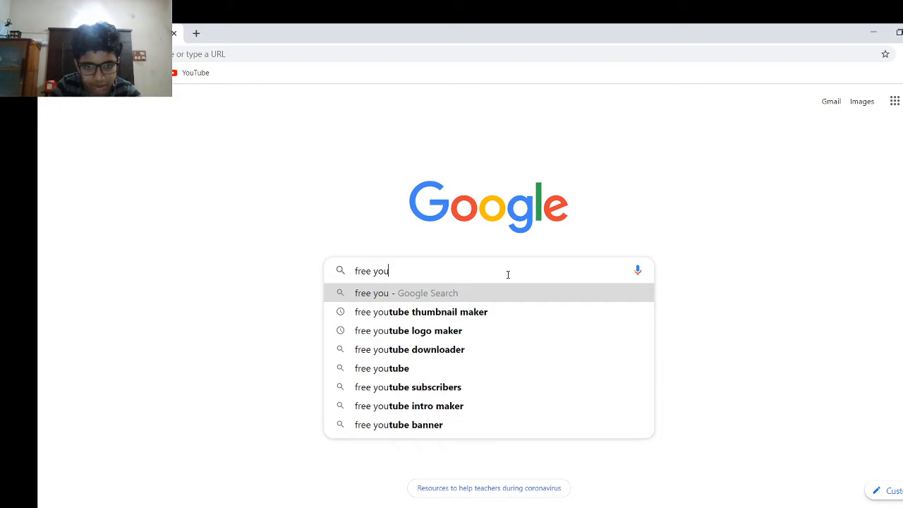
left_click(475, 312)
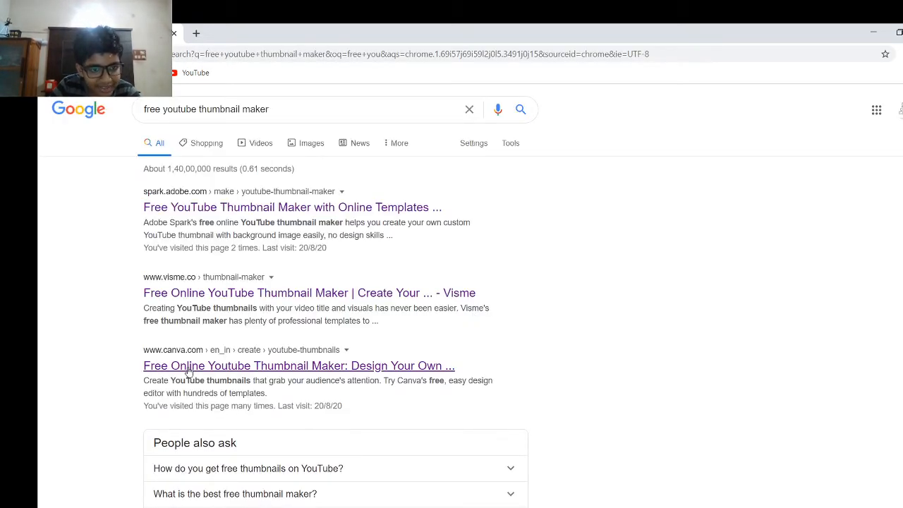
left_click(229, 367)
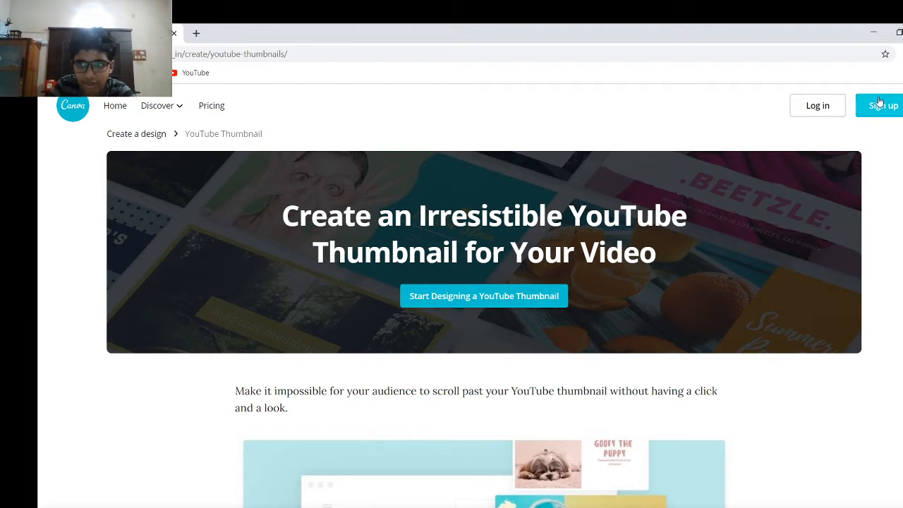
left_click(465, 299)
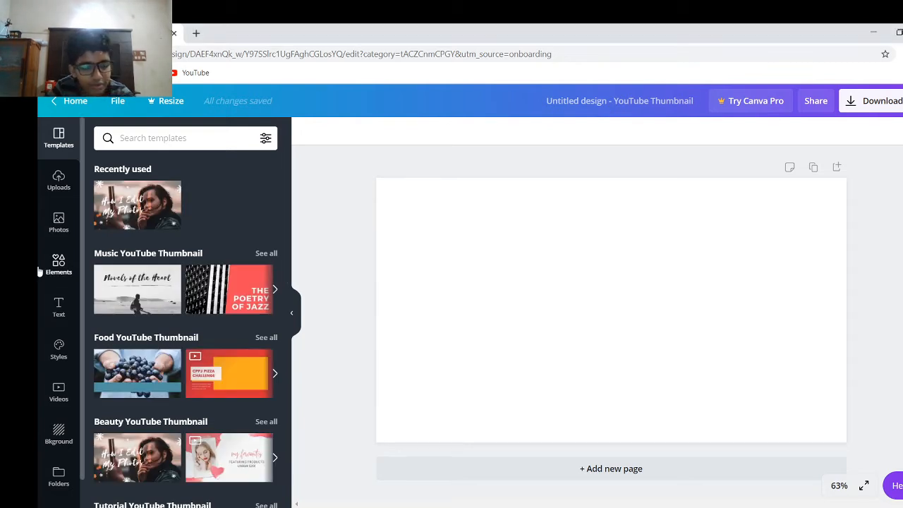
Step: Add the uploaded portrait photo to the blank page and enlarge it to full height over the page's left two thirds
left_click(59, 221)
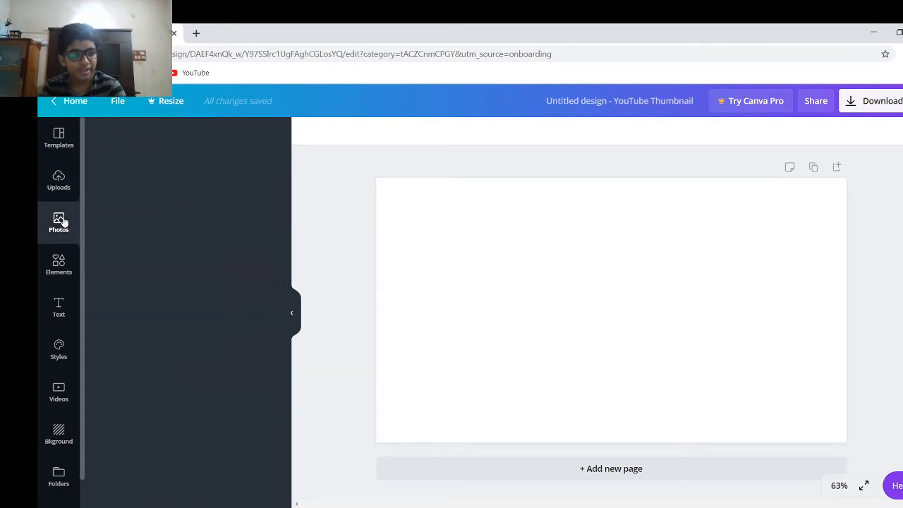
left_click(43, 177)
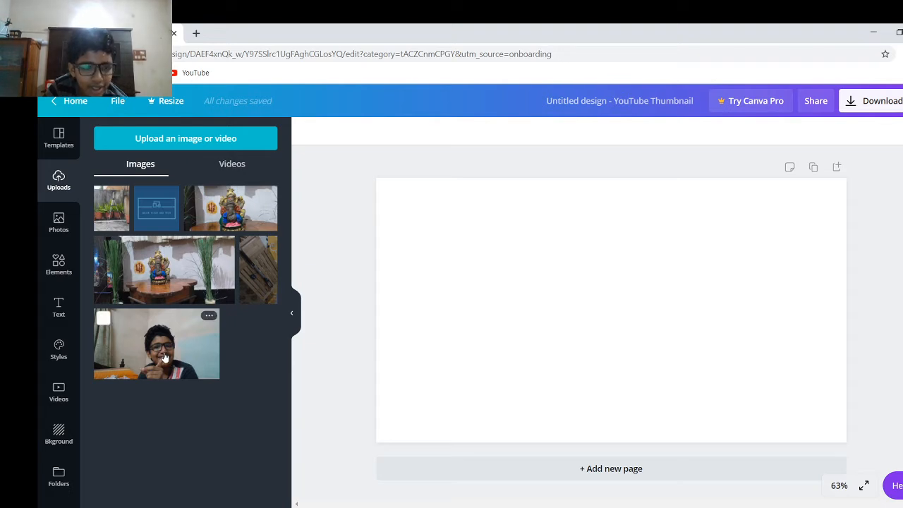
left_click_drag(164, 356, 380, 346)
left_click_drag(487, 346, 487, 346)
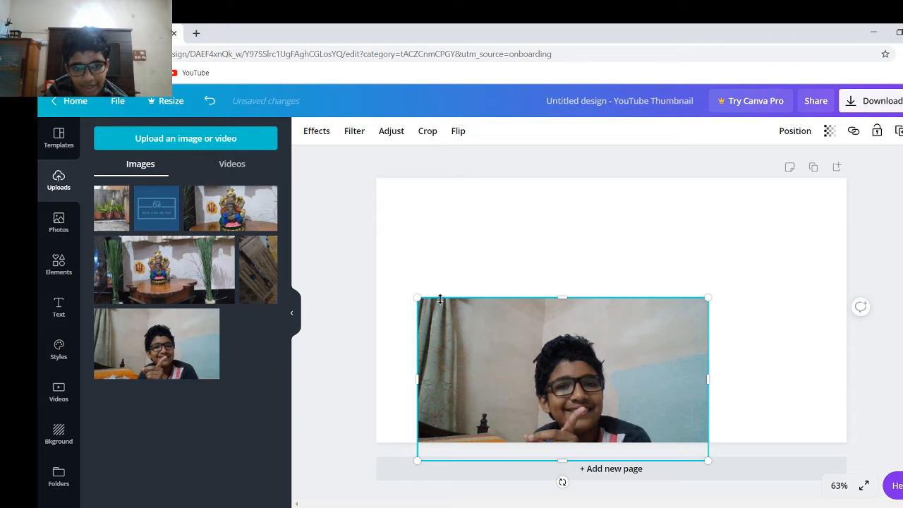
left_click_drag(437, 258, 428, 148)
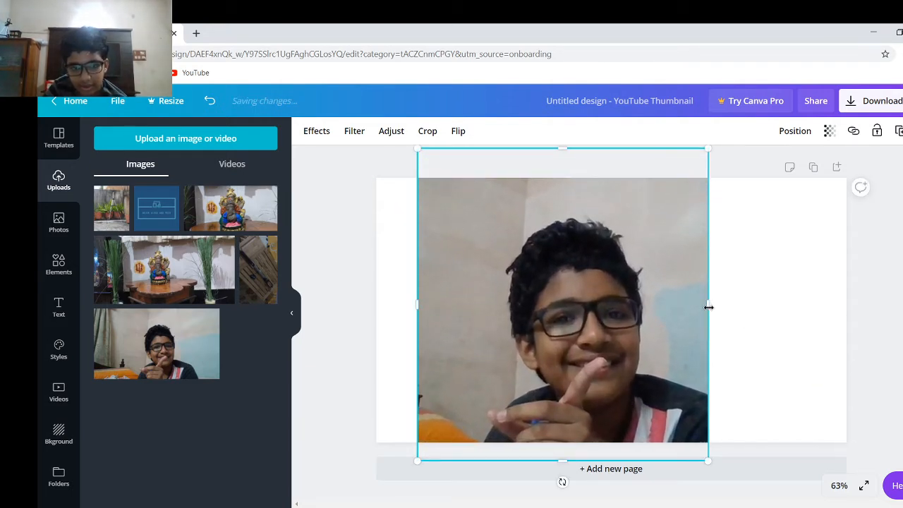
left_click_drag(419, 299, 371, 299)
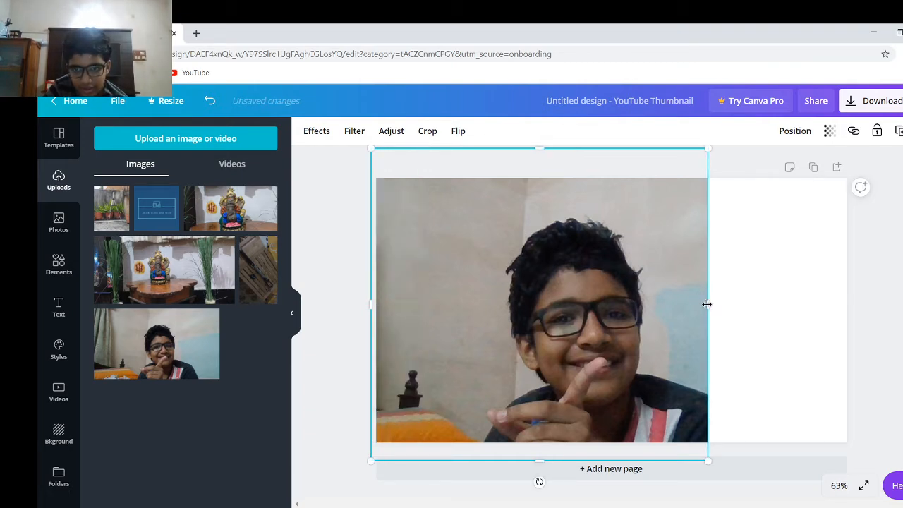
left_click_drag(707, 304, 681, 317)
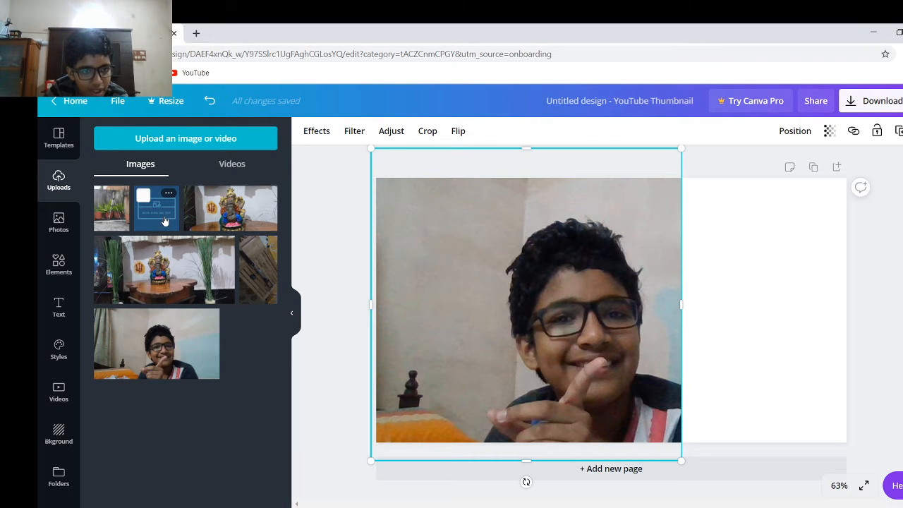
Step: Place the uploaded blue channel logo in the page's lower-right area beside the portrait photo
left_click_drag(164, 221, 545, 358)
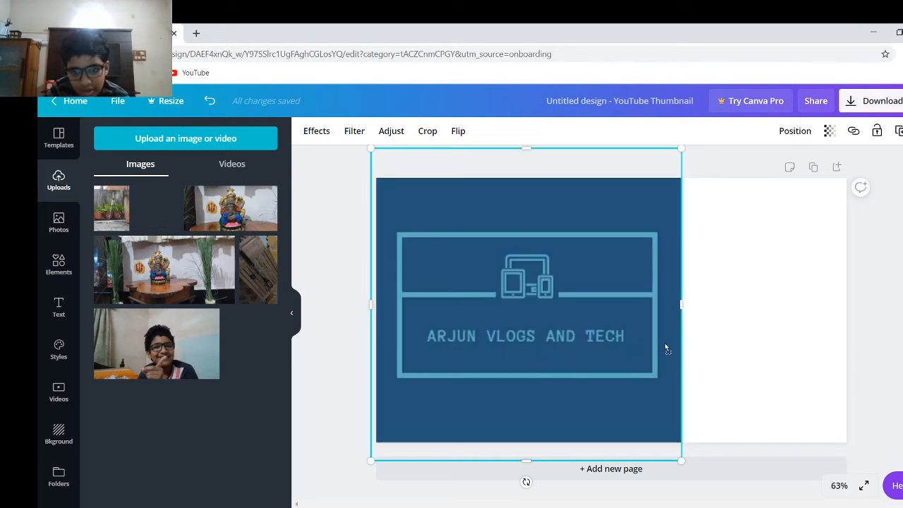
left_click_drag(666, 348, 714, 346)
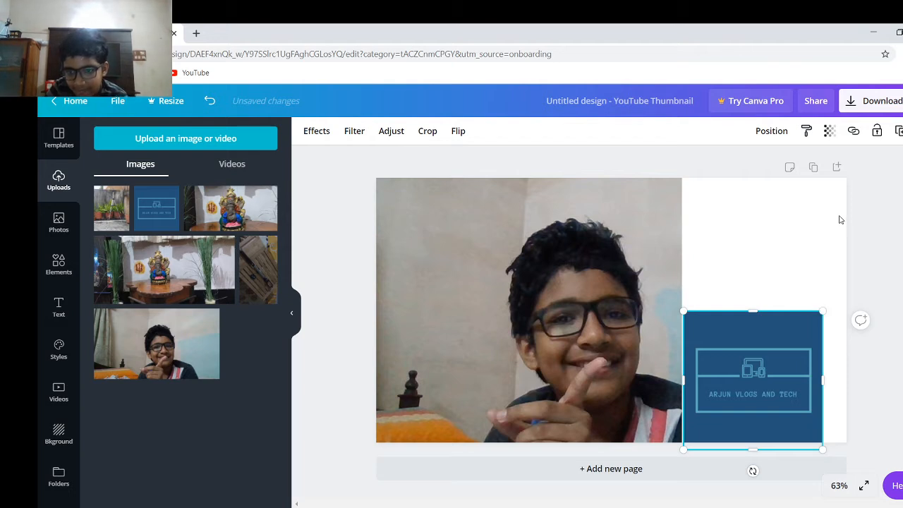
left_click_drag(823, 311, 681, 189)
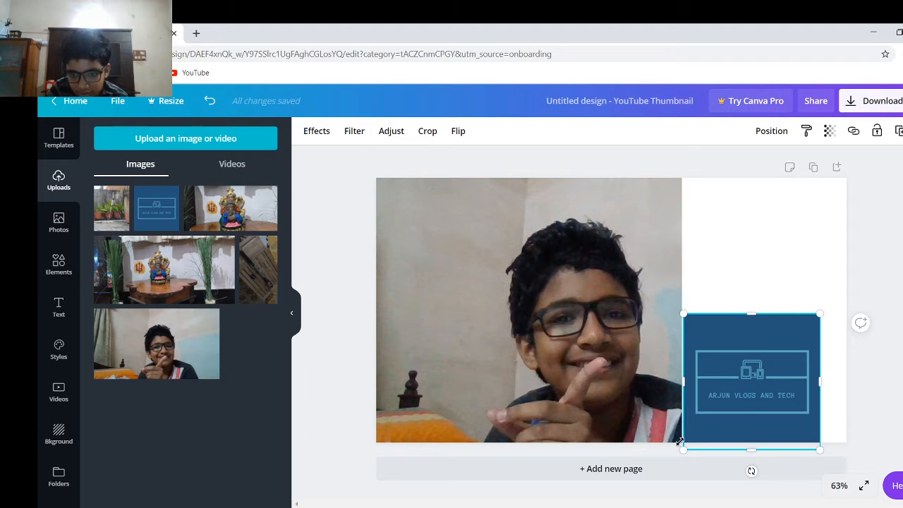
Step: Scale the portrait photo down to about a third of the page's width, keeping it at the page's left edge
left_click(608, 385)
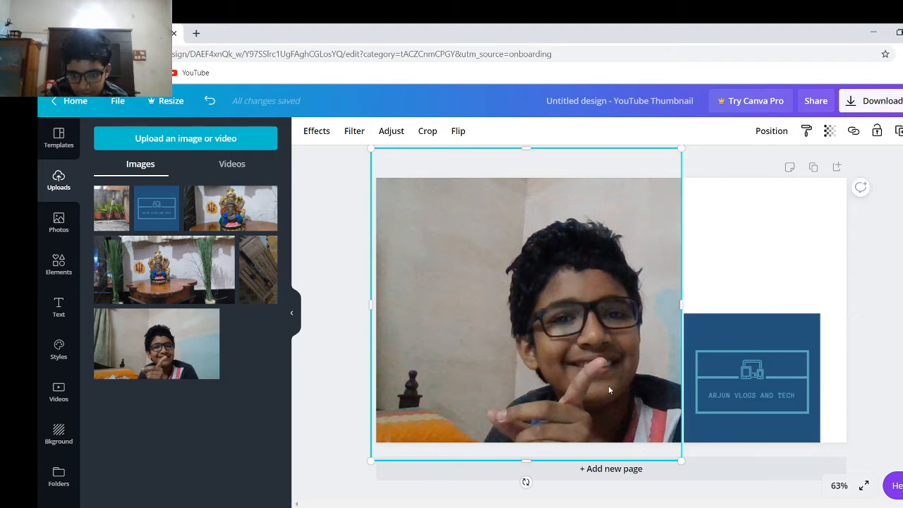
left_click_drag(681, 459, 525, 430)
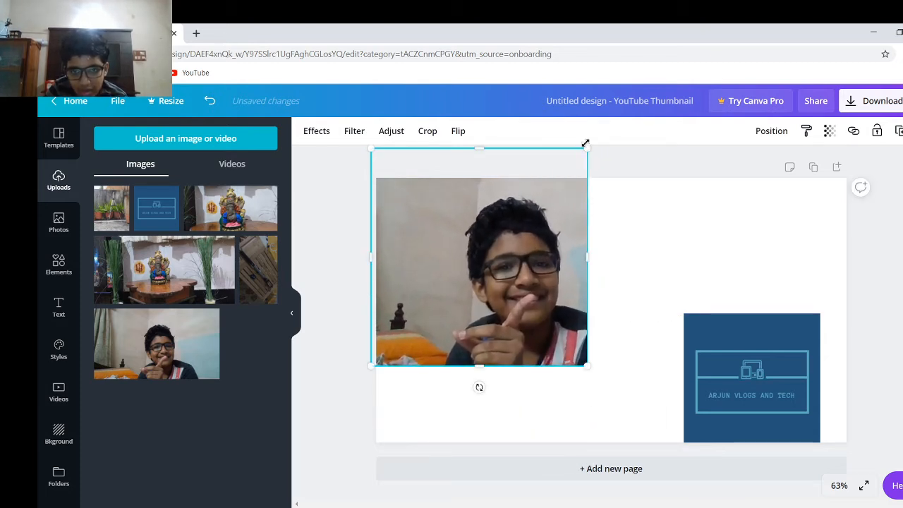
left_click_drag(585, 152, 554, 224)
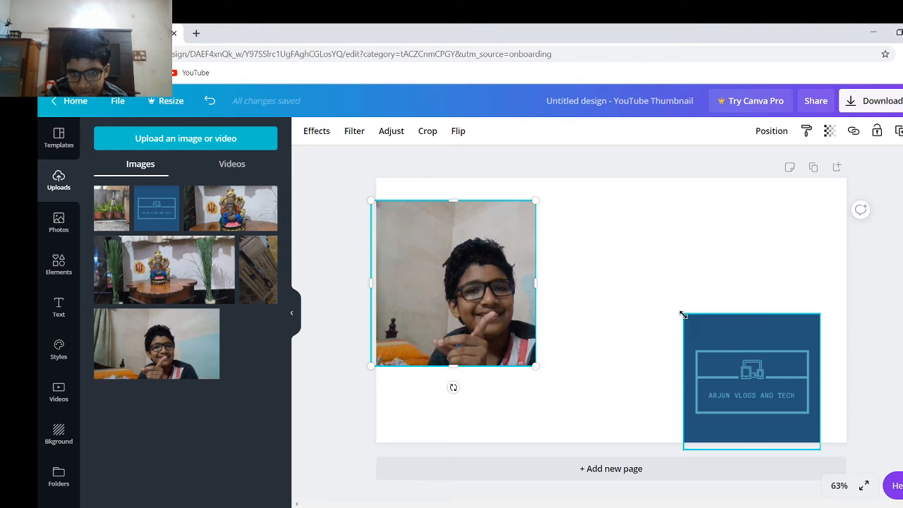
Step: Enlarge the blue logo to cover the page's full height from the photo's edge to the page's right edge
left_click(684, 316)
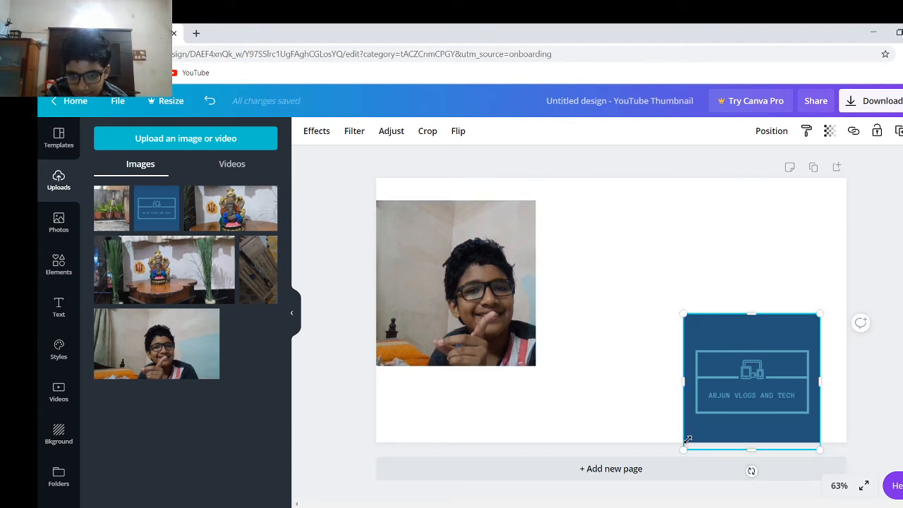
left_click_drag(683, 317, 587, 131)
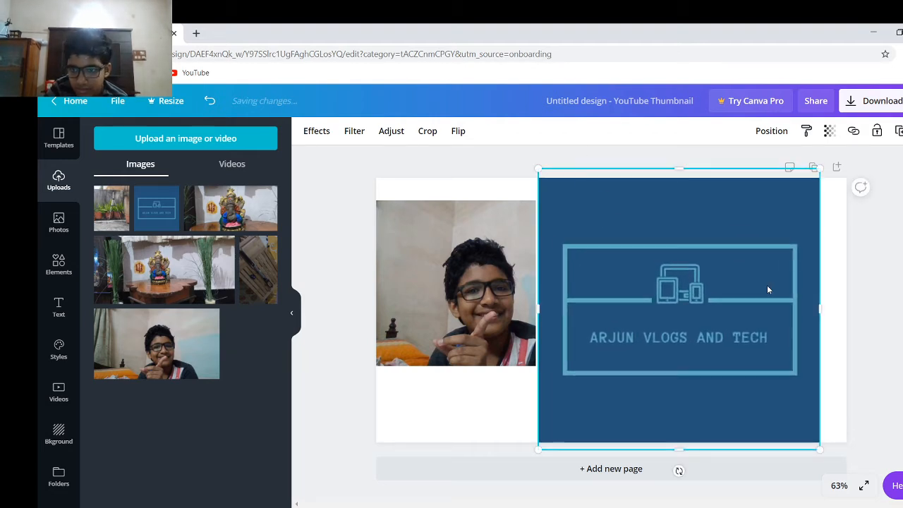
left_click_drag(820, 377, 850, 381)
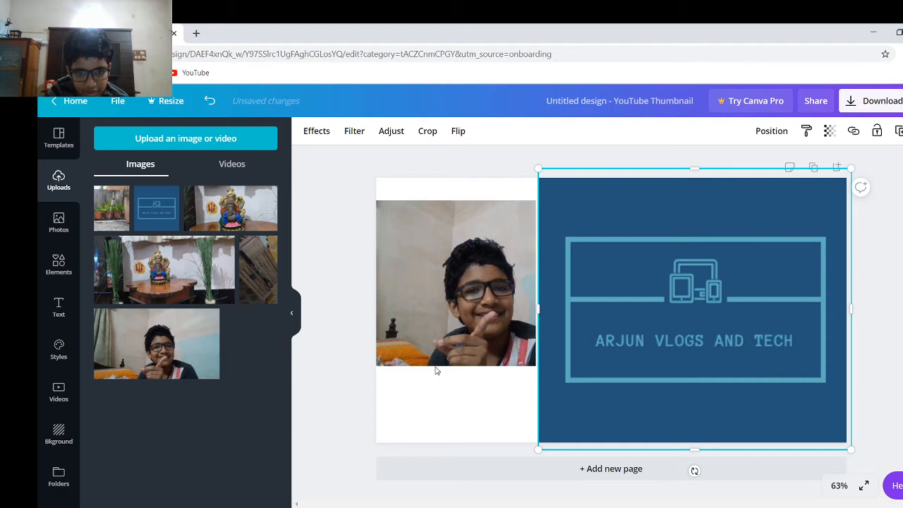
Step: Stretch the portrait photo to the page's full height and widen it until it meets the logo
left_click(462, 337)
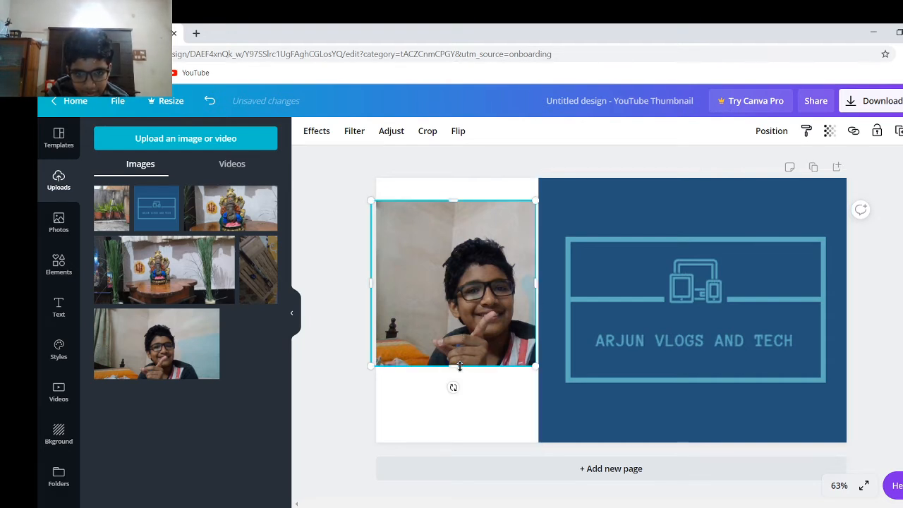
left_click_drag(459, 366, 461, 440)
left_click_drag(462, 243, 448, 240)
left_click_drag(459, 200, 466, 178)
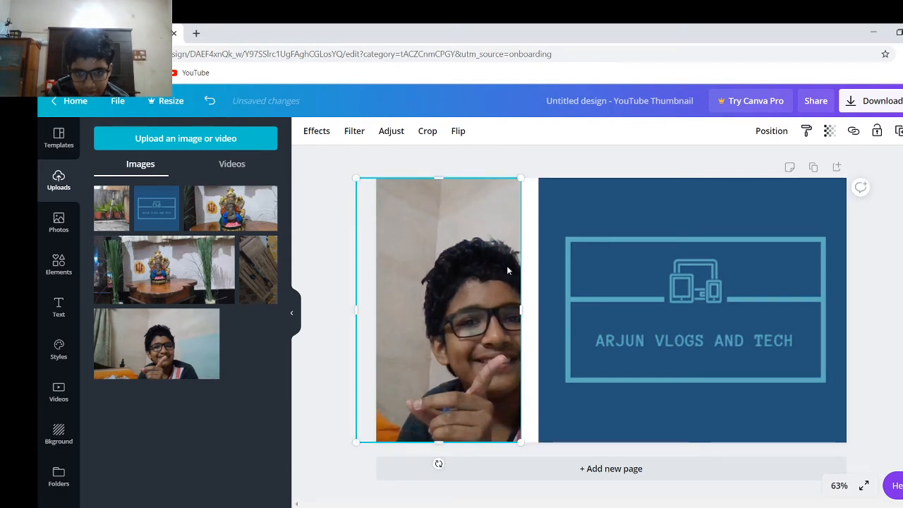
left_click_drag(518, 288, 538, 297)
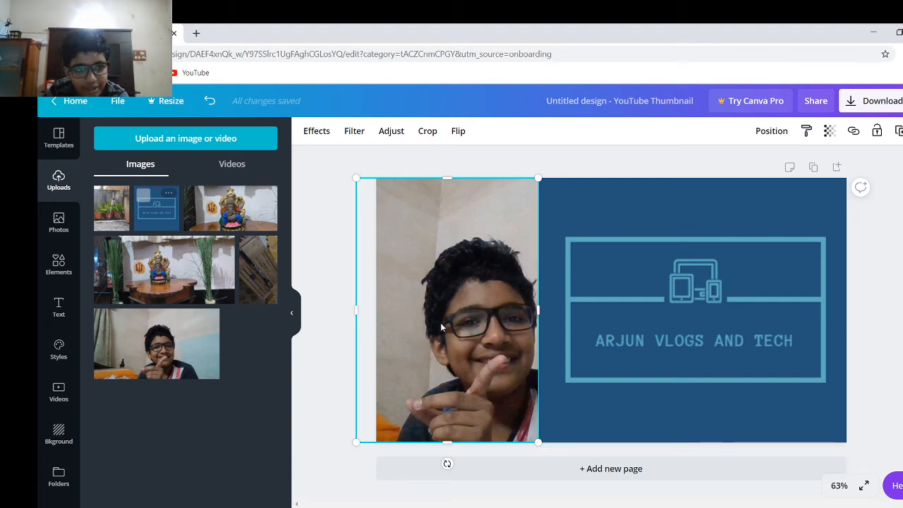
Step: Add the pink neon "GLOW" text style to the page and replace its wording with "HOW TO"
left_click(57, 310)
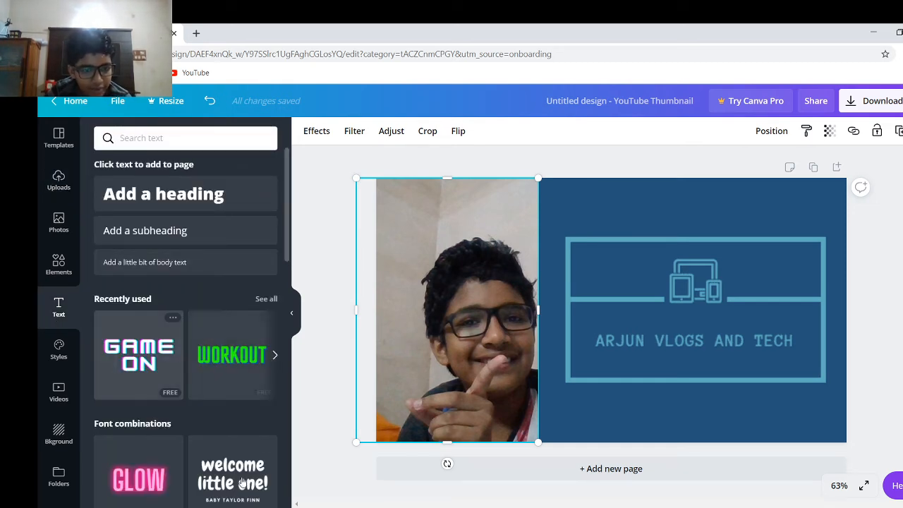
left_click(125, 462)
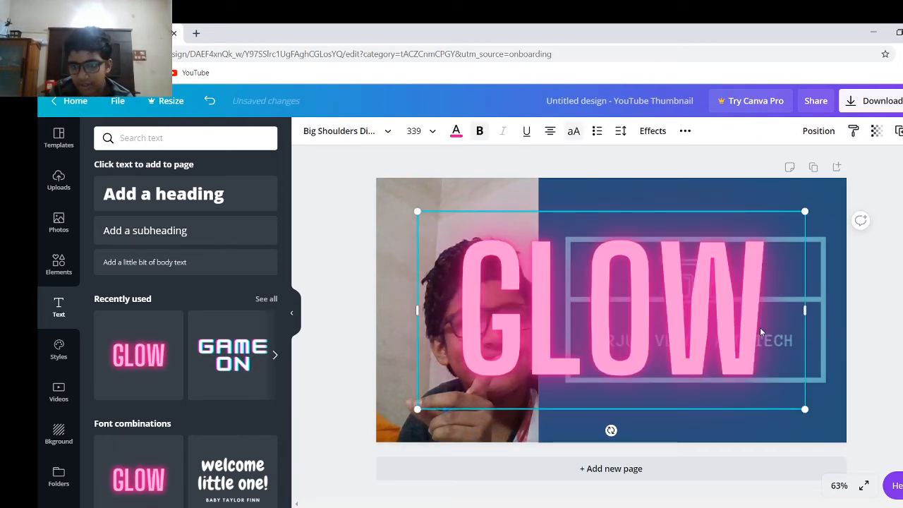
key("BackSpace")
key("BackSpace")
key("BackSpace")
key("BackSpace")
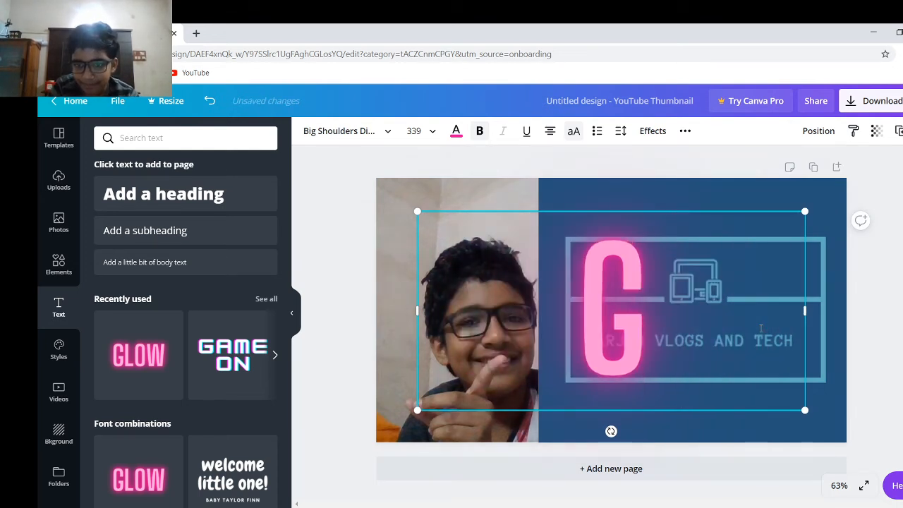
type("HOW TO")
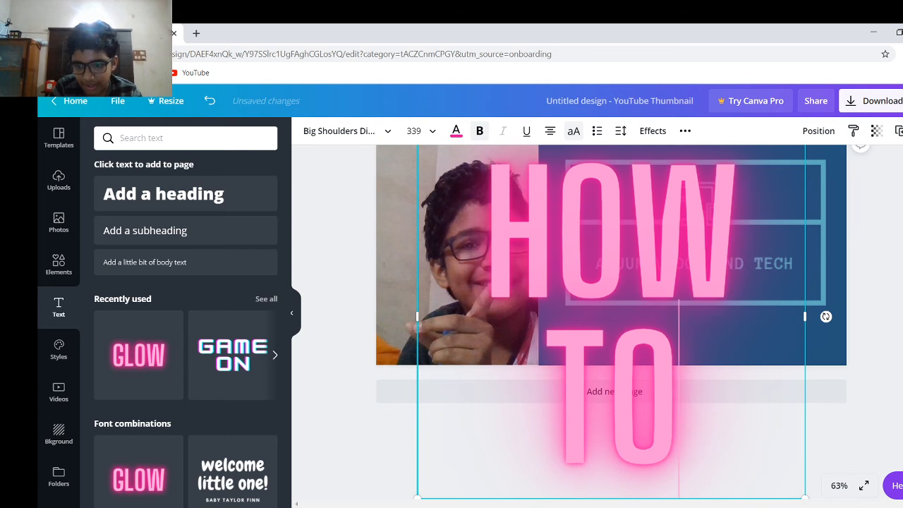
Step: Extend the neon text to "HOW TO MAKE A THUMBNAIL WITHOUT WATERMARK" and scale it down to size 57
left_click_drag(804, 496, 663, 291)
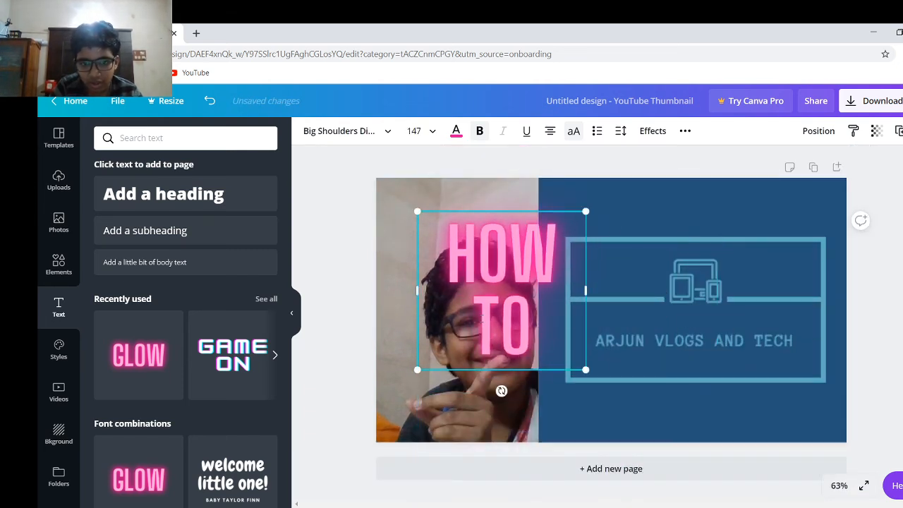
type("MAKE A")
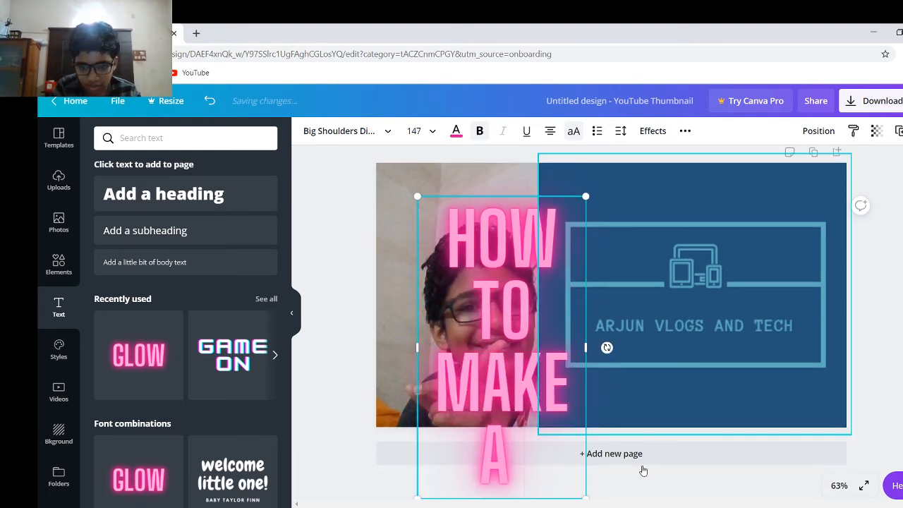
left_click_drag(585, 497, 495, 350)
type("TH")
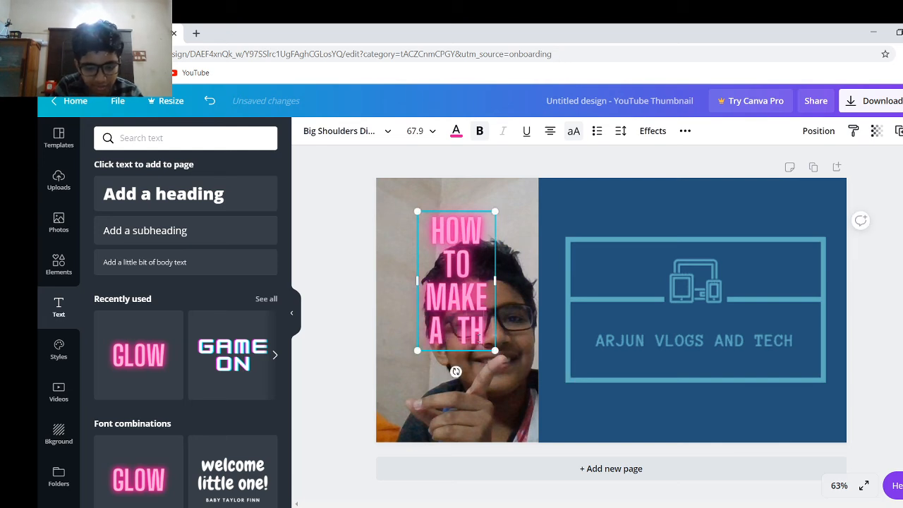
type("UMBNAIL")
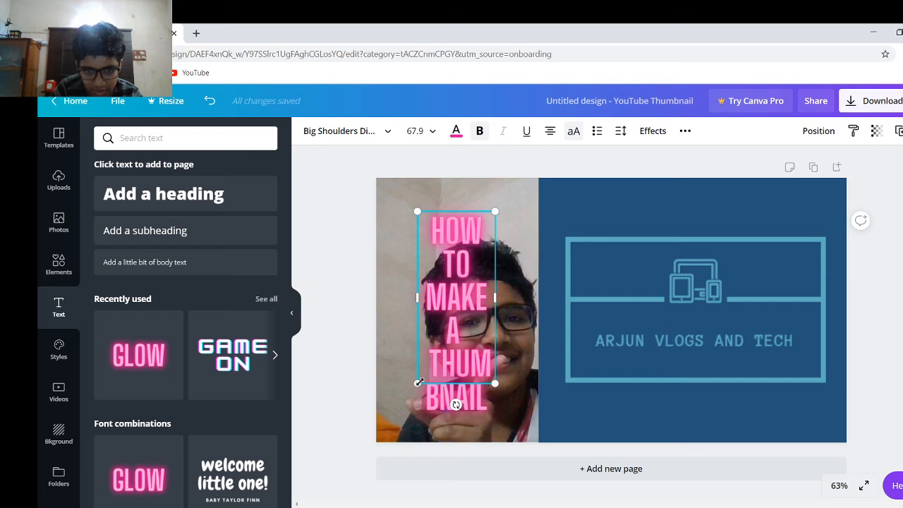
left_click_drag(417, 382, 498, 385)
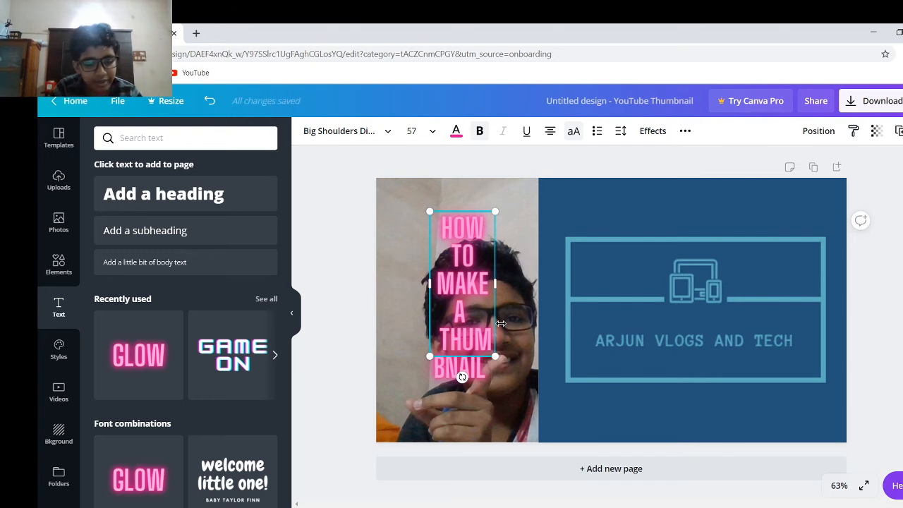
type("WITH")
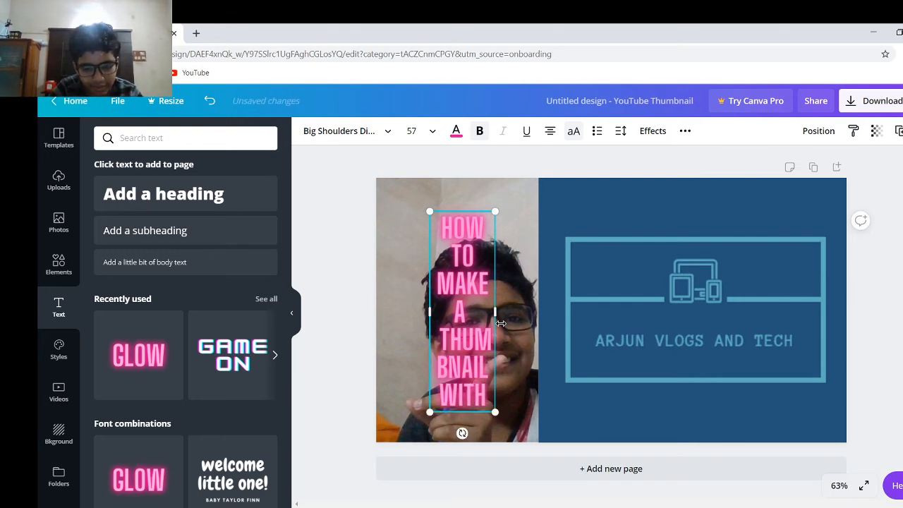
type("OUT WATERMARK")
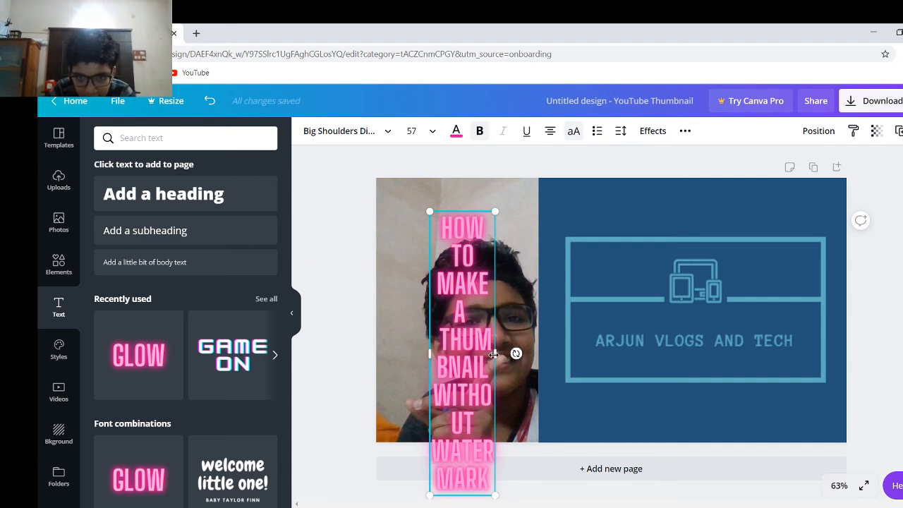
Step: Widen the neon title's text box so it wraps onto two lines and move it to the page's bottom edge
left_click_drag(493, 354, 816, 391)
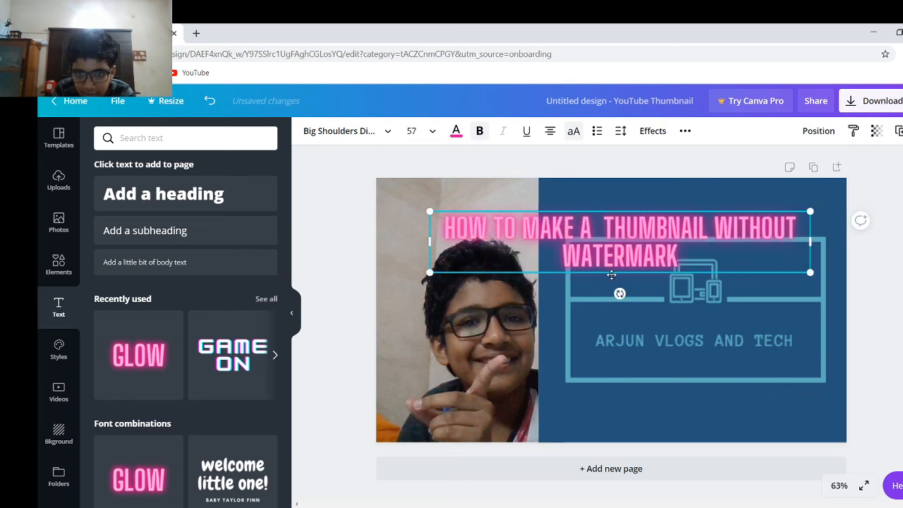
left_click_drag(611, 275, 638, 450)
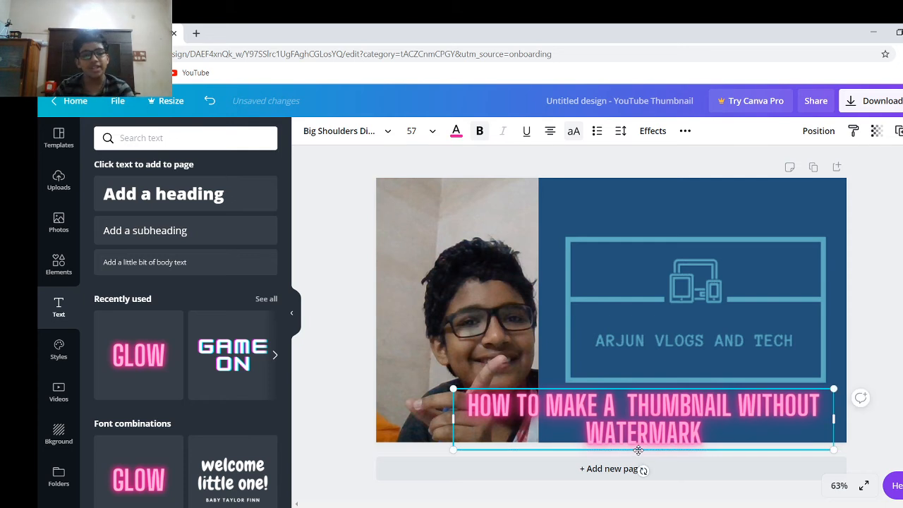
left_click(58, 264)
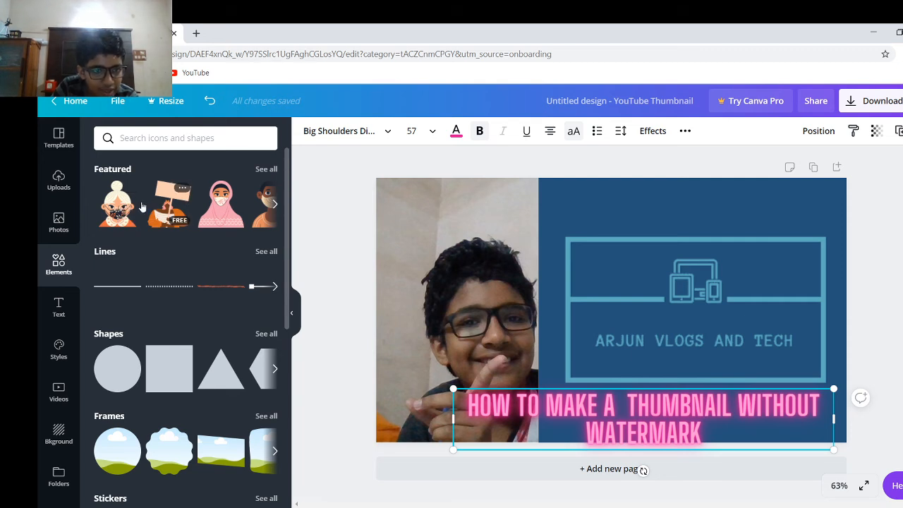
left_click_drag(130, 206, 395, 191)
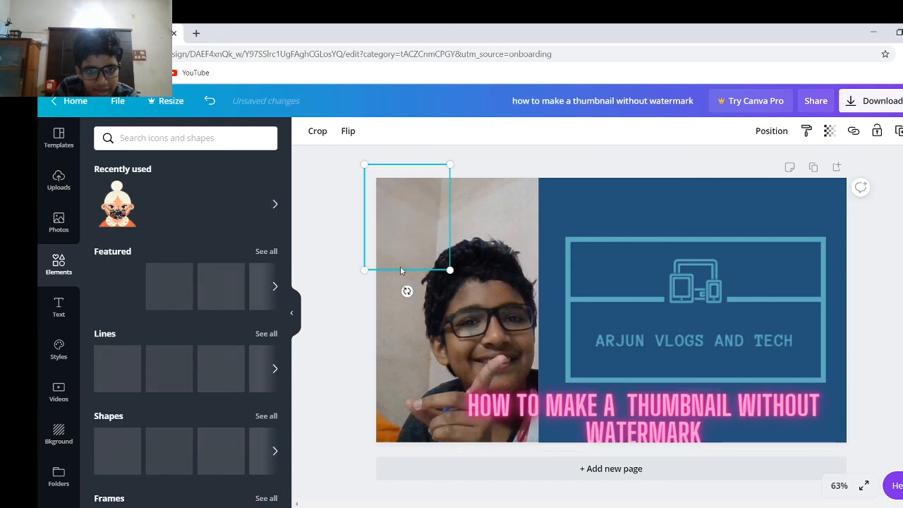
left_click_drag(377, 205, 414, 204)
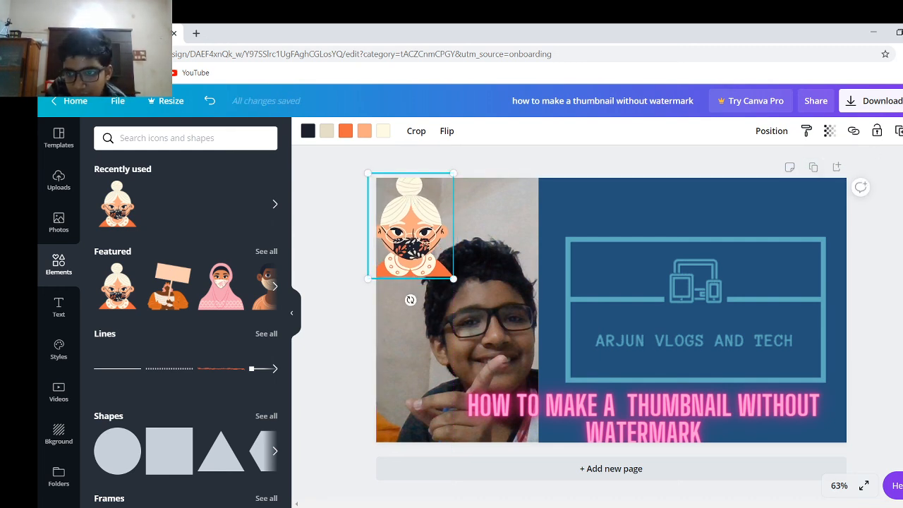
key("Delete")
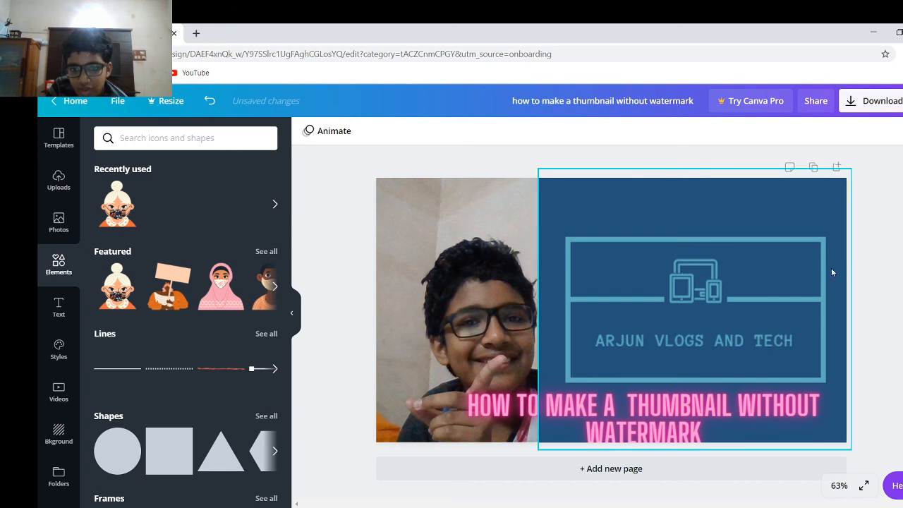
Step: Move the neon title up slightly so both lines sit fully inside the page, and open the design's download options
left_click_drag(698, 395, 698, 387)
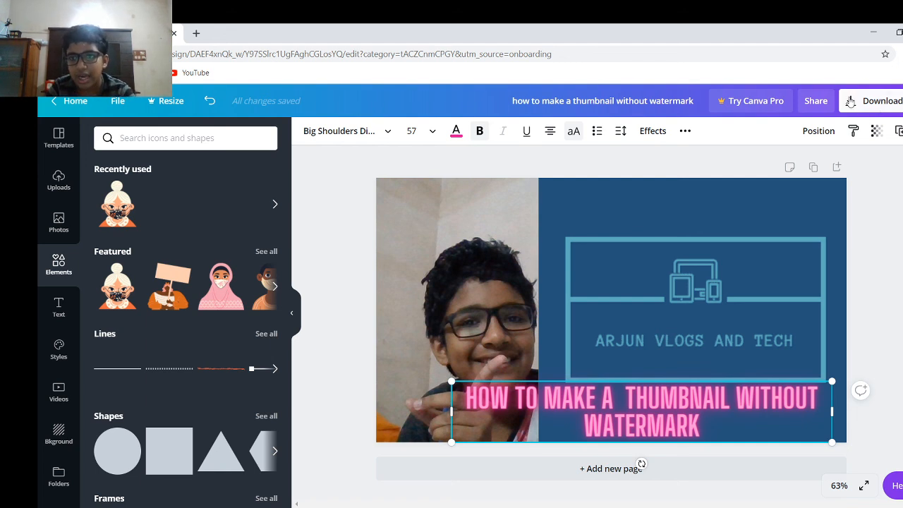
left_click(890, 103)
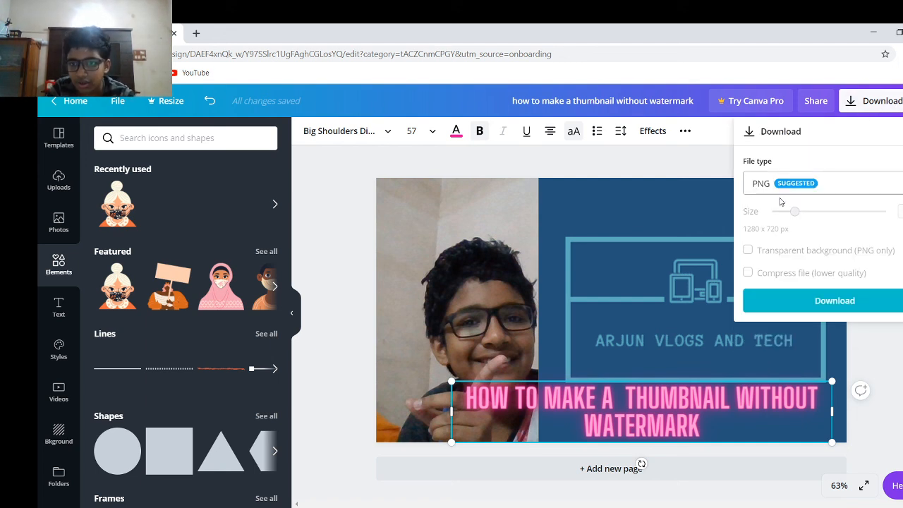